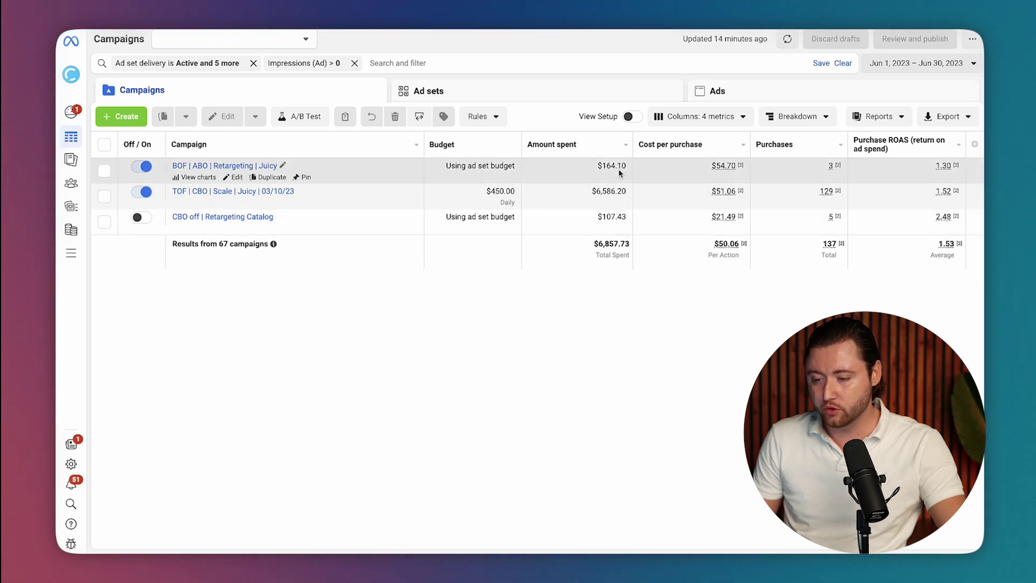
# - Highlight the $6,857.73 spend and $50.06 cost-per-purchase totals, then open the TOF | CBO | Scale ad sets
pyautogui.doubleClick(621, 243)
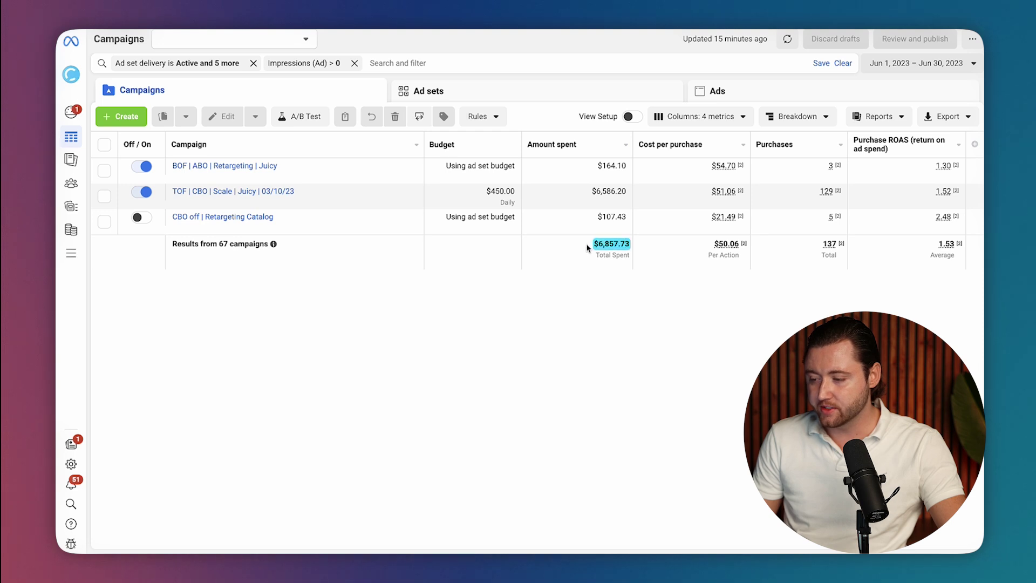
pyautogui.click(633, 242)
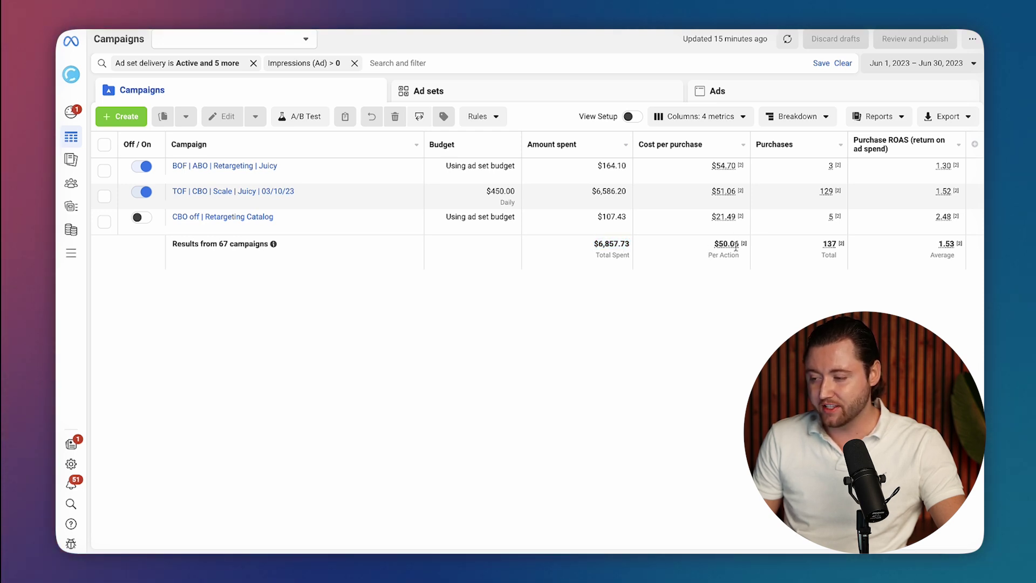
pyautogui.doubleClick(730, 244)
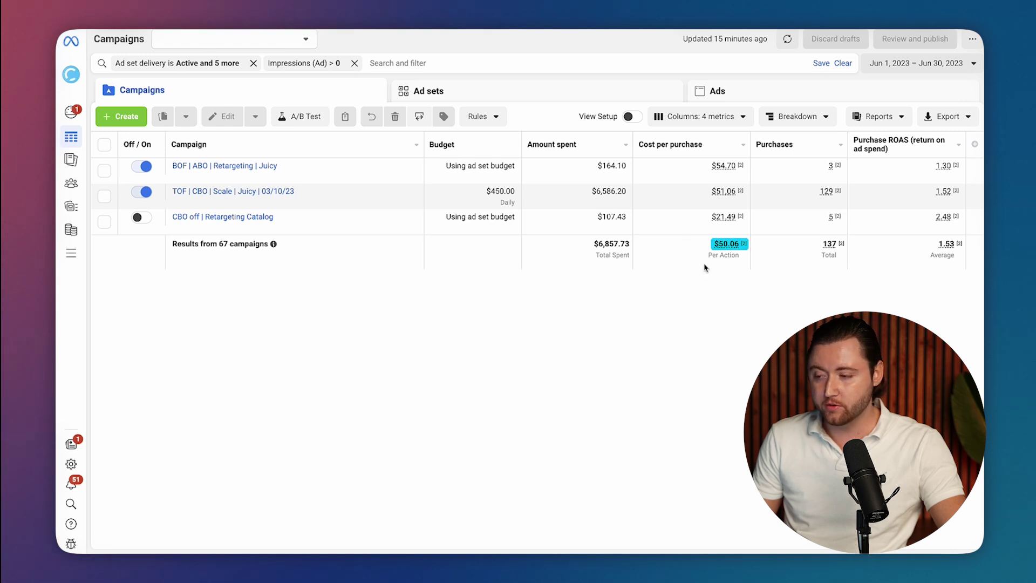
pyautogui.click(703, 251)
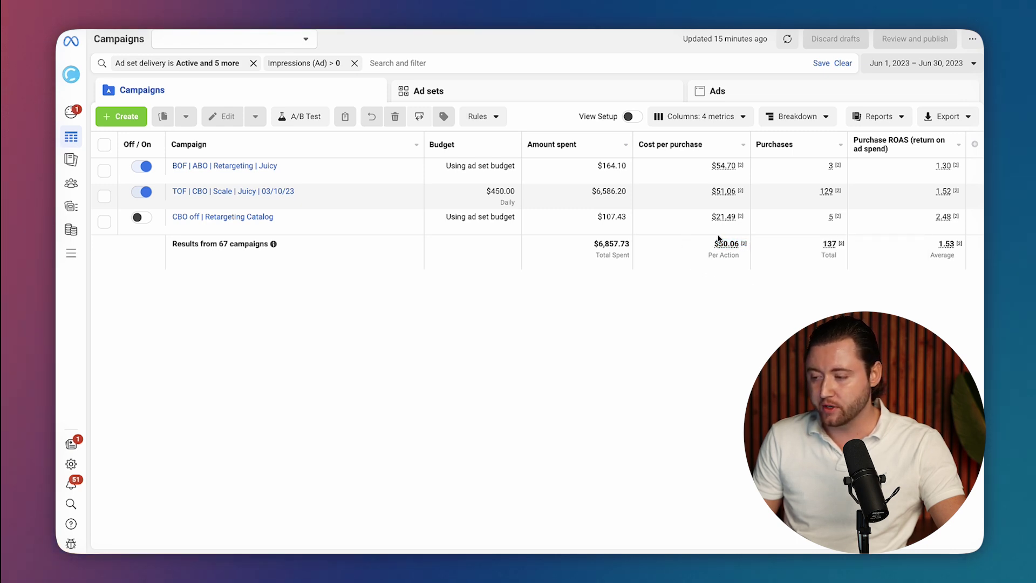
pyautogui.click(578, 190)
pyautogui.click(573, 99)
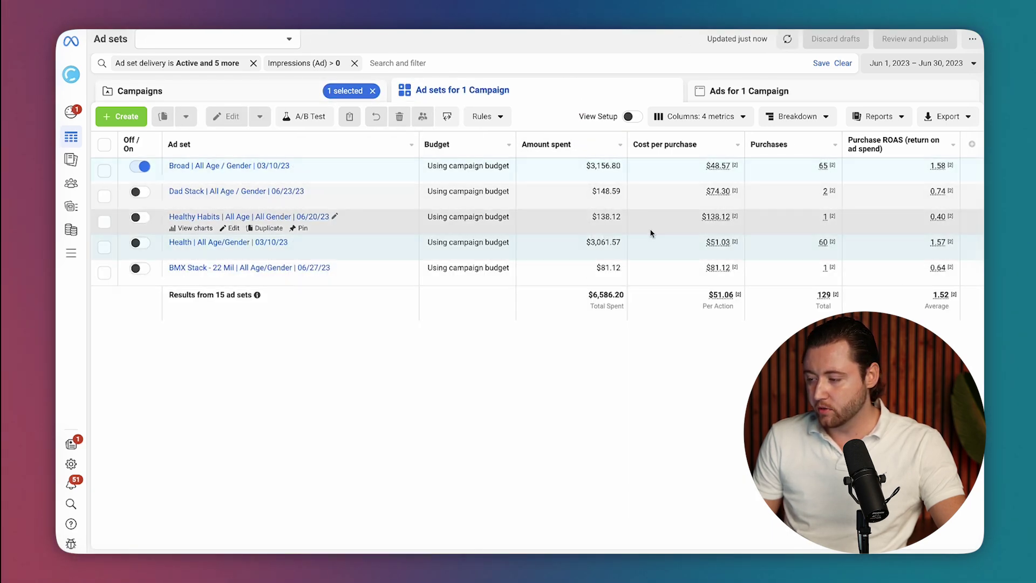
# - Select the Broad | All Age / Gender ad set and list its ads, led by JJ | Vid Ad 1 (Short)
pyautogui.click(702, 244)
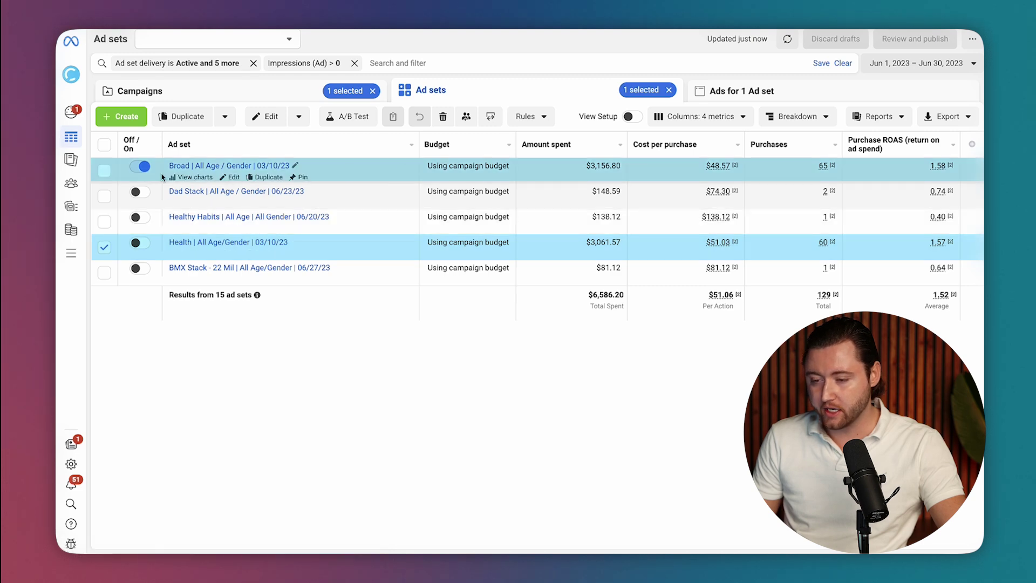
pyautogui.click(104, 171)
pyautogui.moveTo(829, 249)
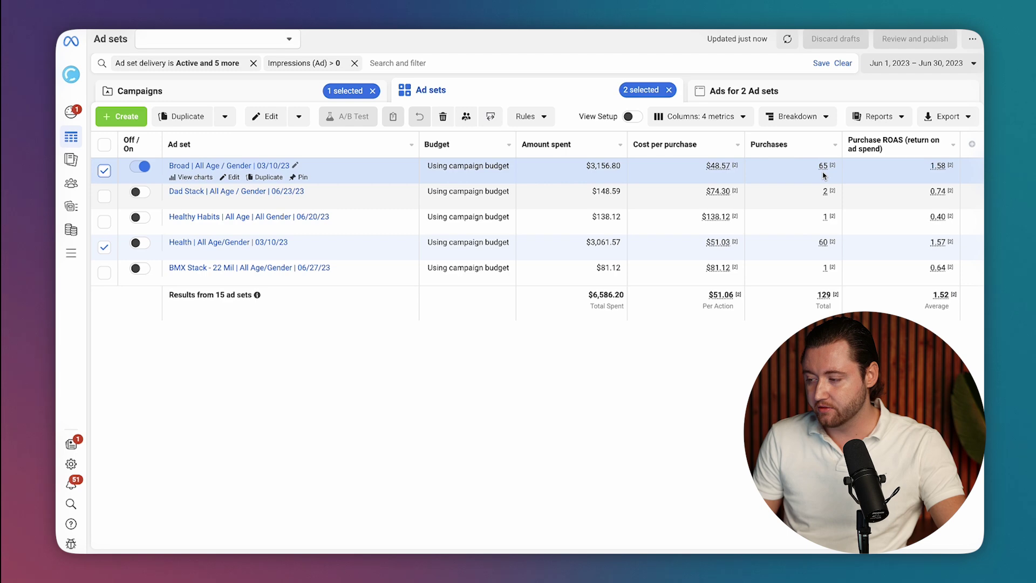
pyautogui.click(733, 90)
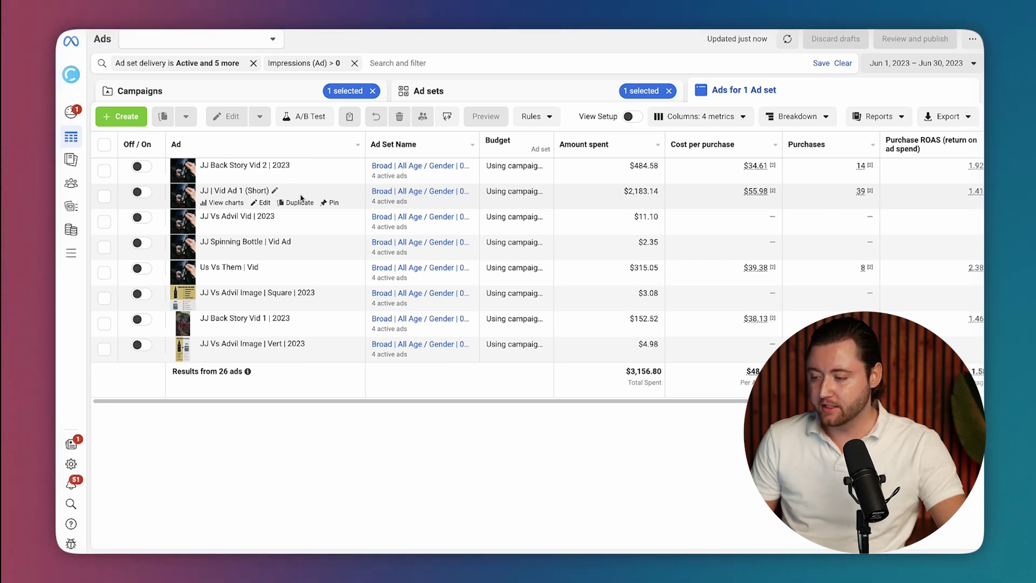
# - Scroll the Broad ad set's ads table right to reveal the Purchase ROAS column
pyautogui.hscroll(2, 586, 211)
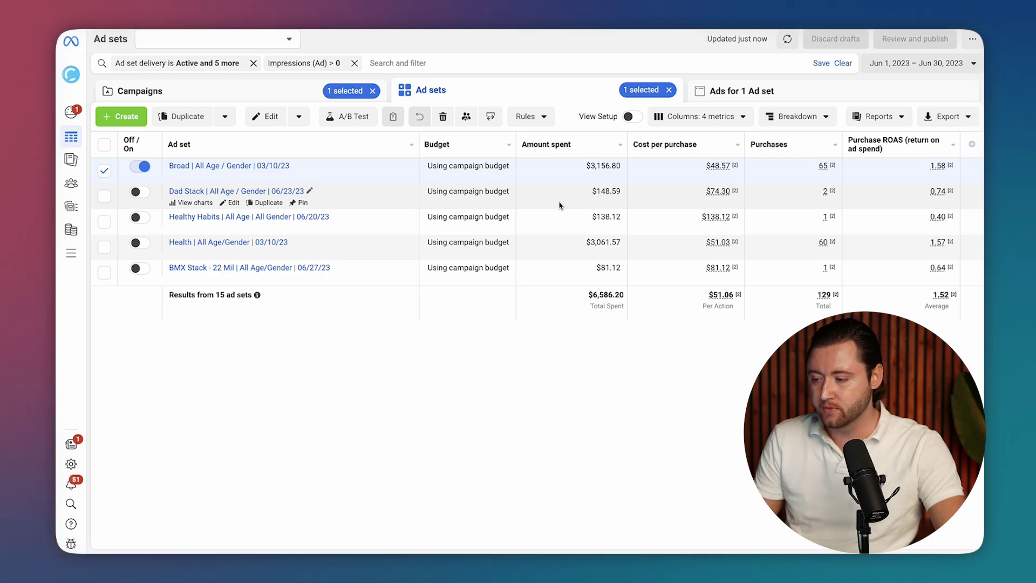
# - View the Health ad set's ads, then list the BOF | ABO | Retargeting campaign's ad sets
pyautogui.click(561, 245)
pyautogui.click(697, 97)
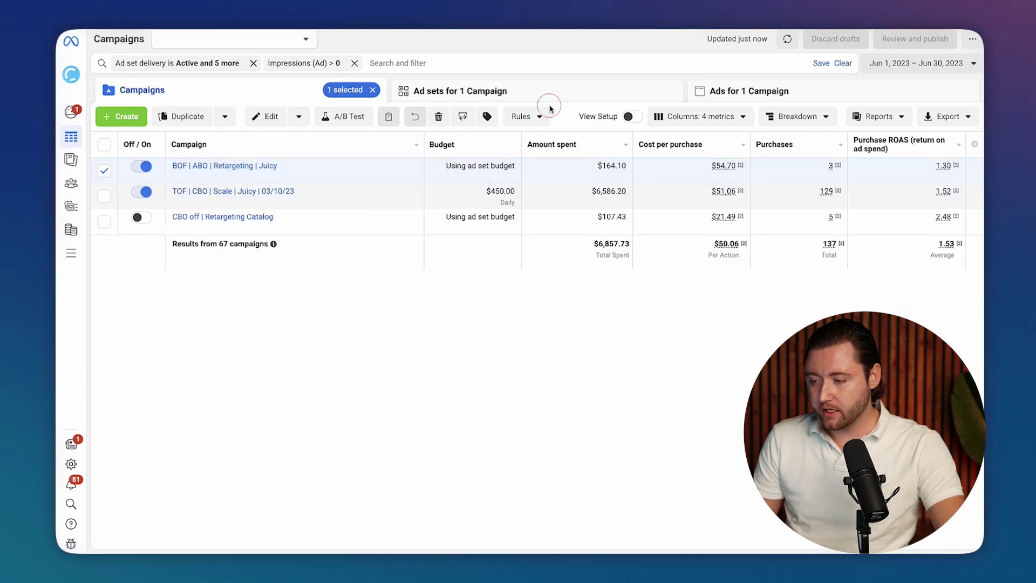
pyautogui.click(562, 92)
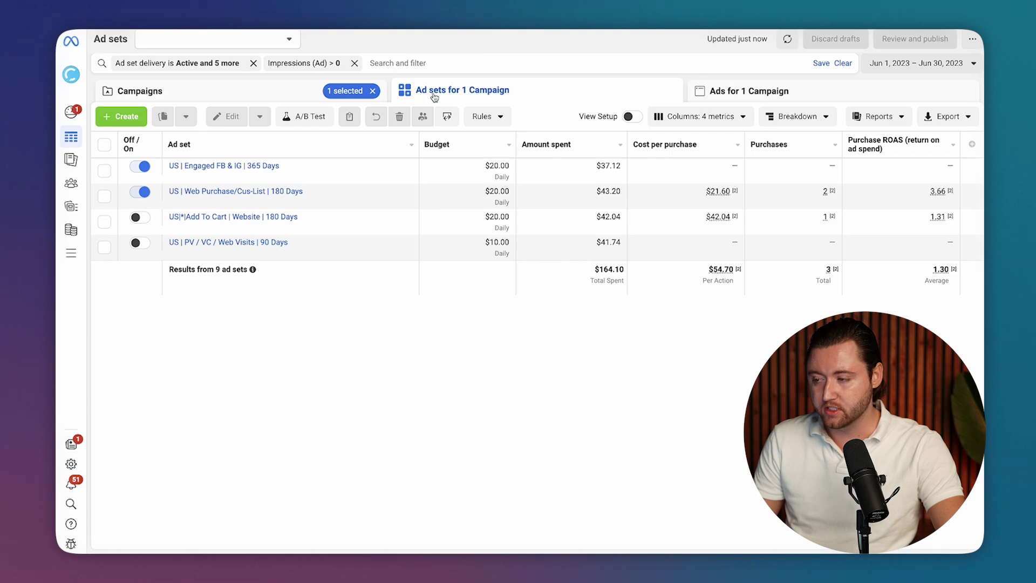
# - Show every ad in the BOF retargeting campaign, then return to the Campaigns list
pyautogui.hotkey('alt', '3')
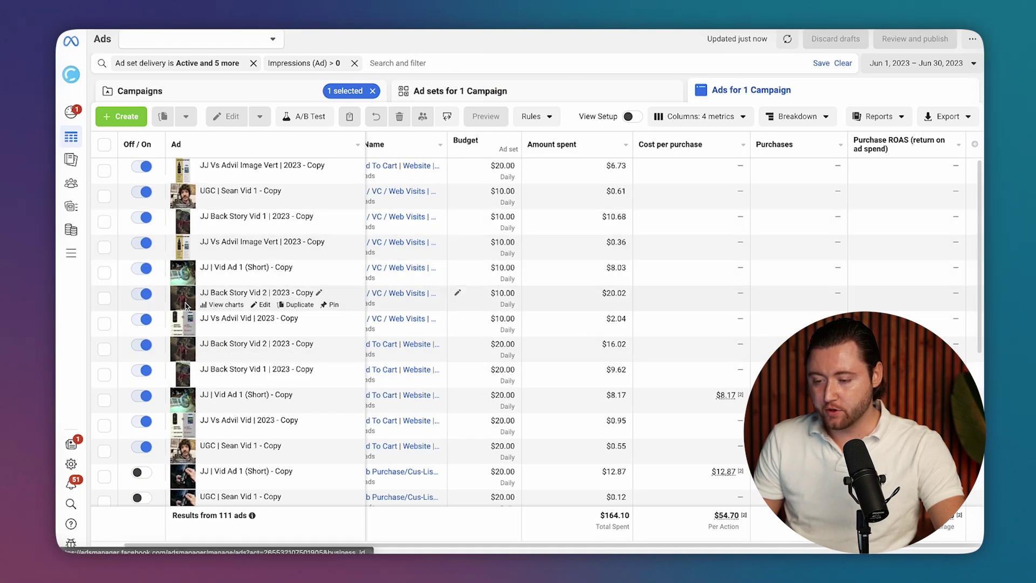
pyautogui.click(323, 96)
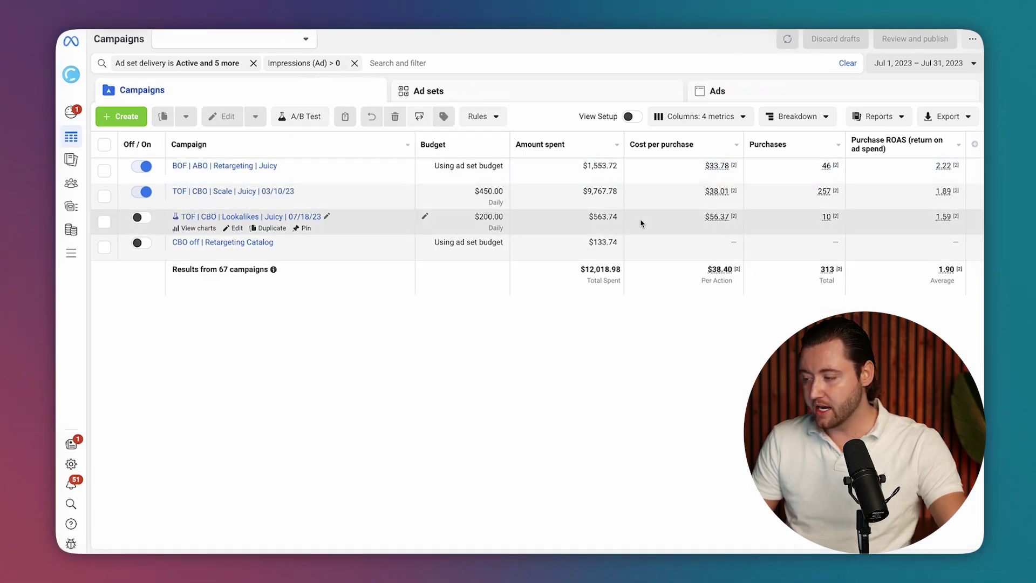
pyautogui.click(514, 178)
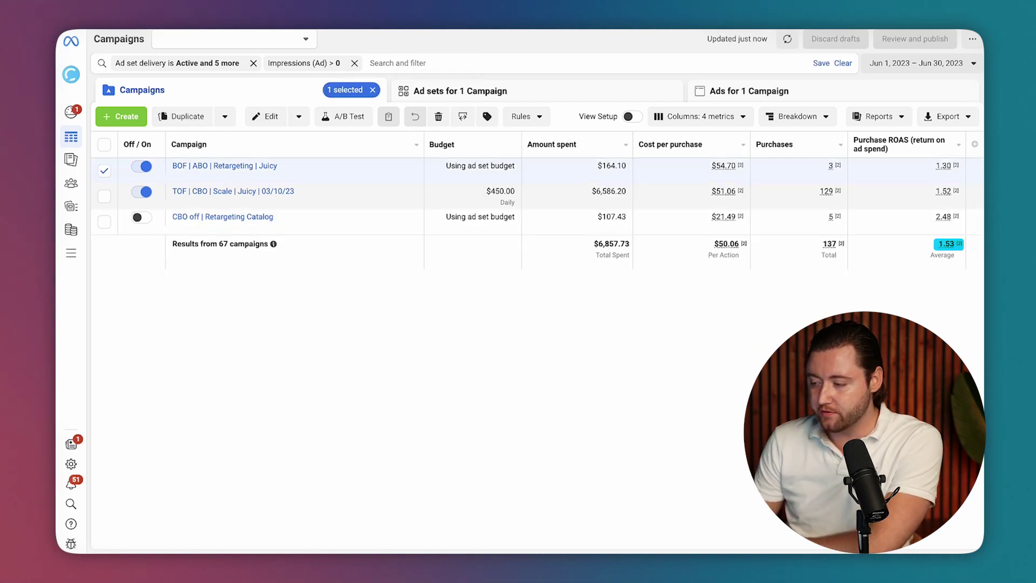
pyautogui.click(514, 179)
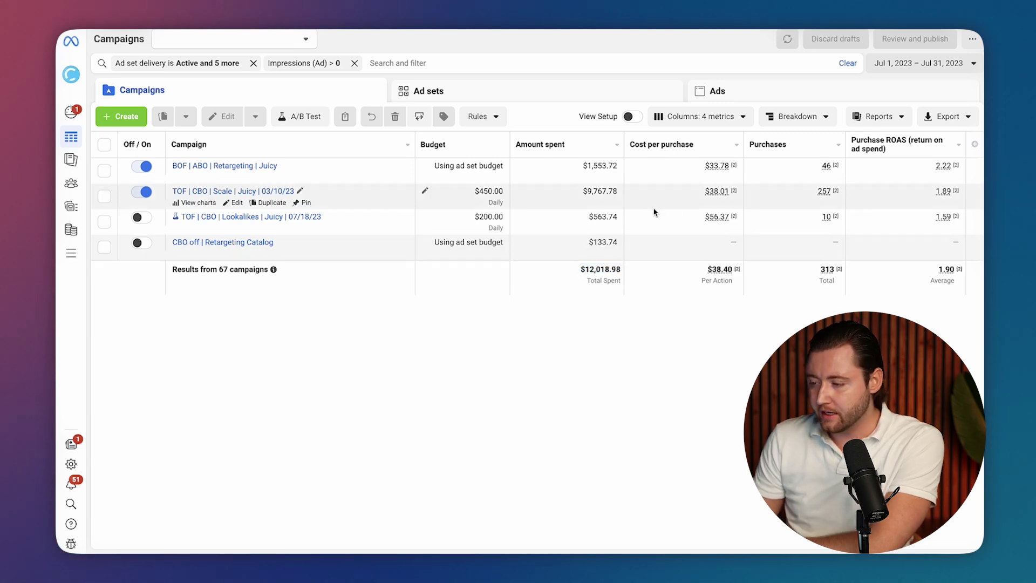
pyautogui.click(609, 197)
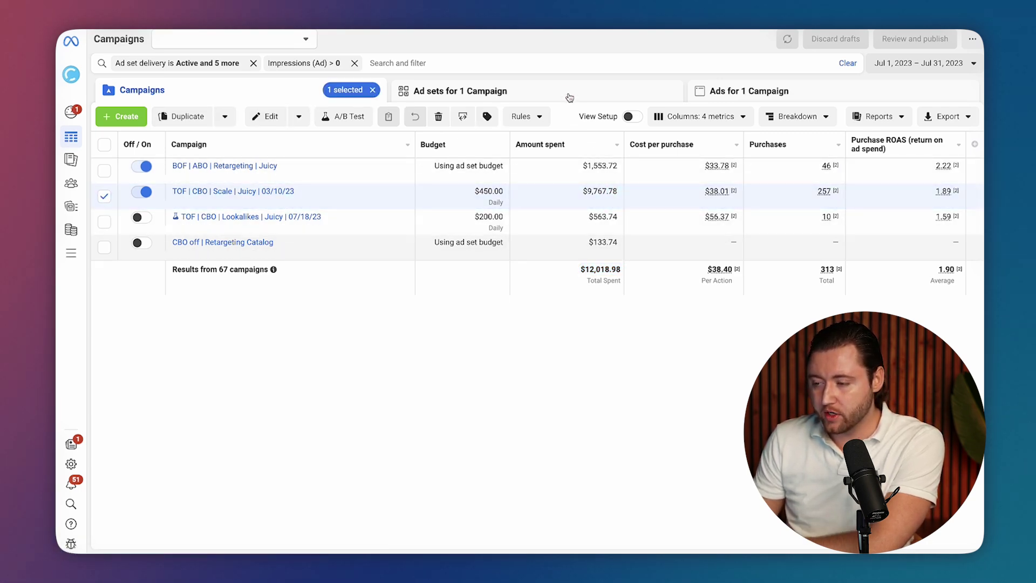
pyautogui.click(566, 95)
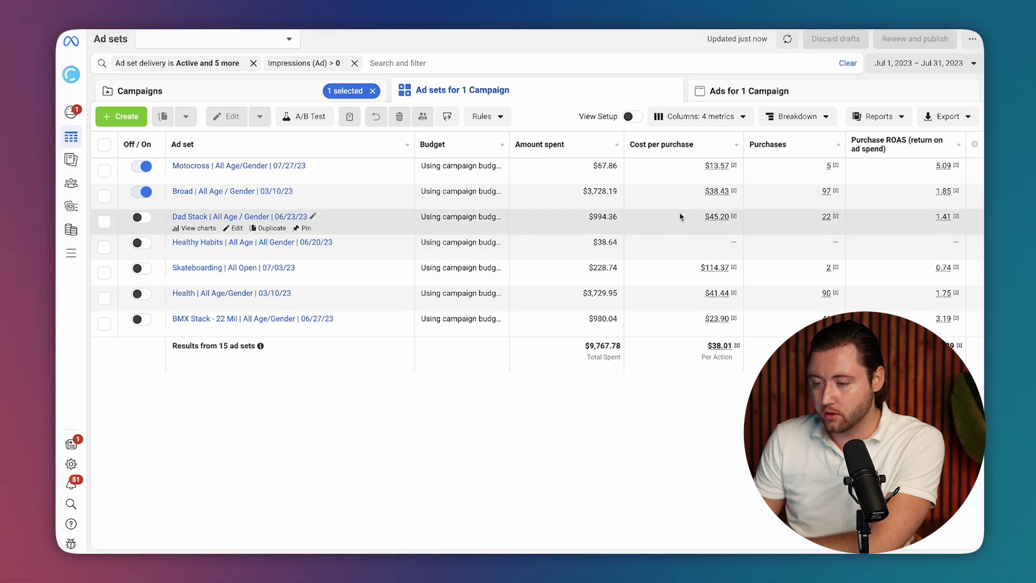
pyautogui.moveTo(955, 166)
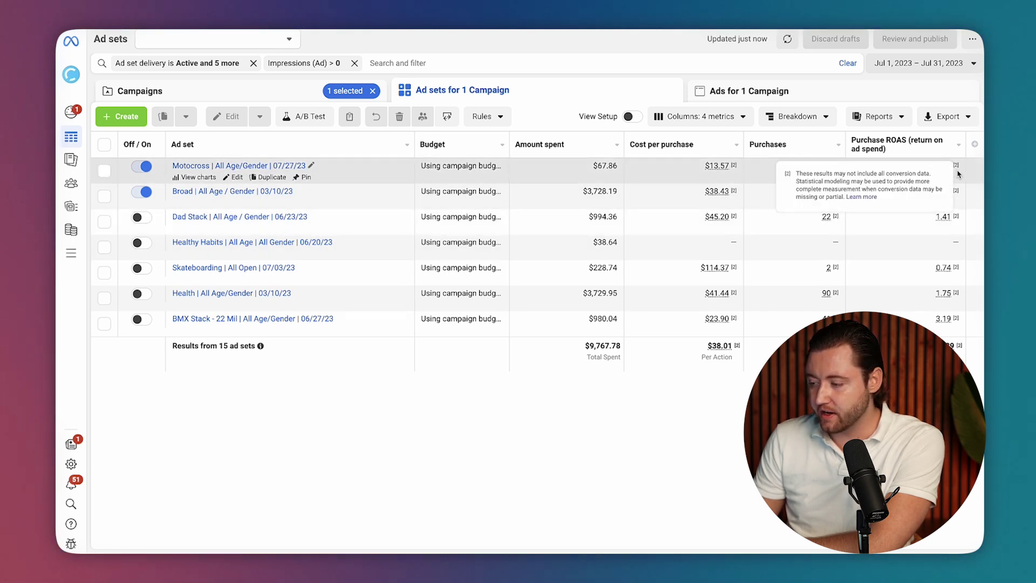
pyautogui.click(944, 321)
pyautogui.click(706, 97)
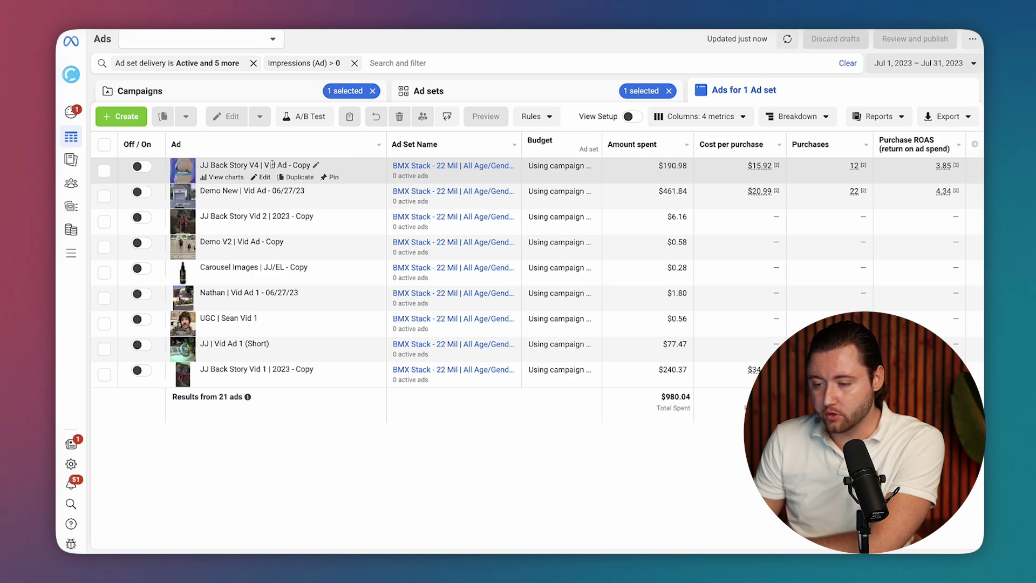
pyautogui.click(182, 169)
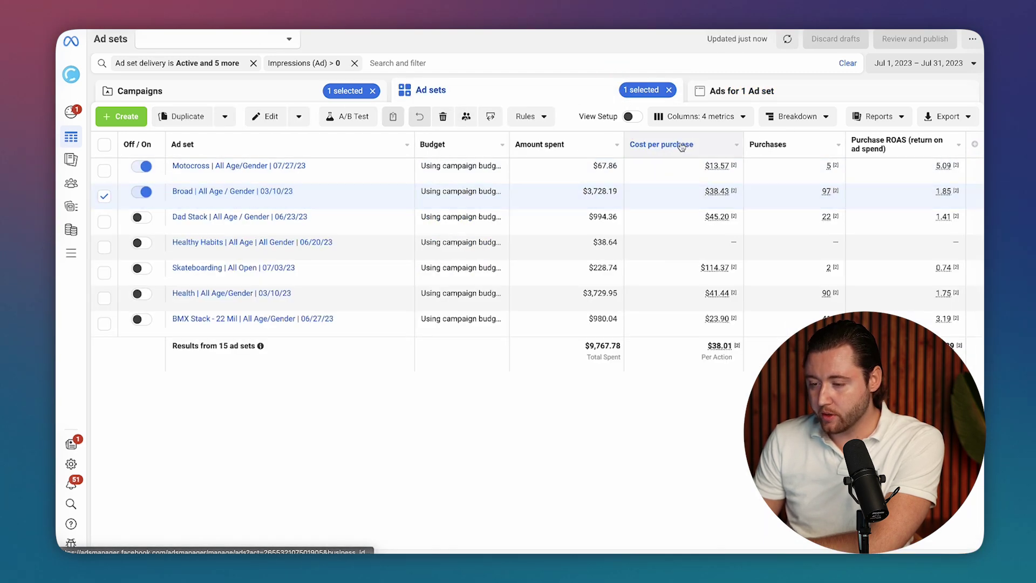
pyautogui.click(710, 101)
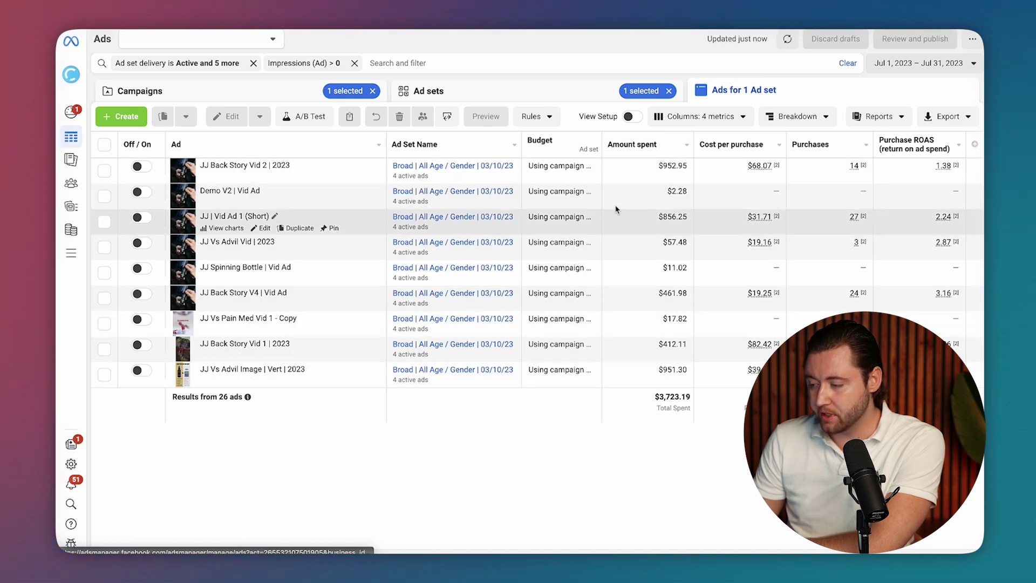
# - Drill into the July Lookalikes campaign down to the Klaviyo/Shopify purchase lookalike ad set's ads
pyautogui.click(314, 87)
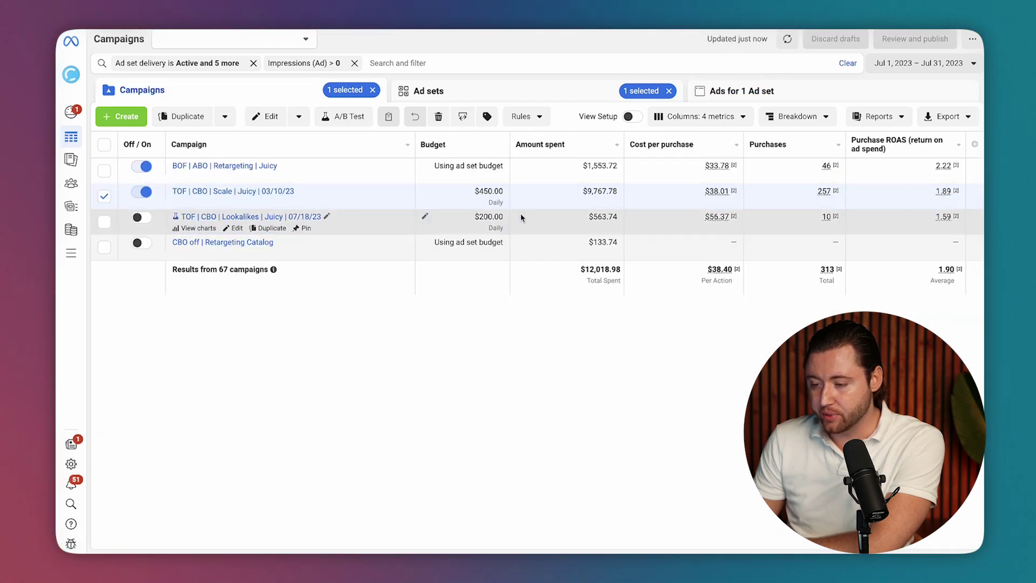
pyautogui.click(546, 98)
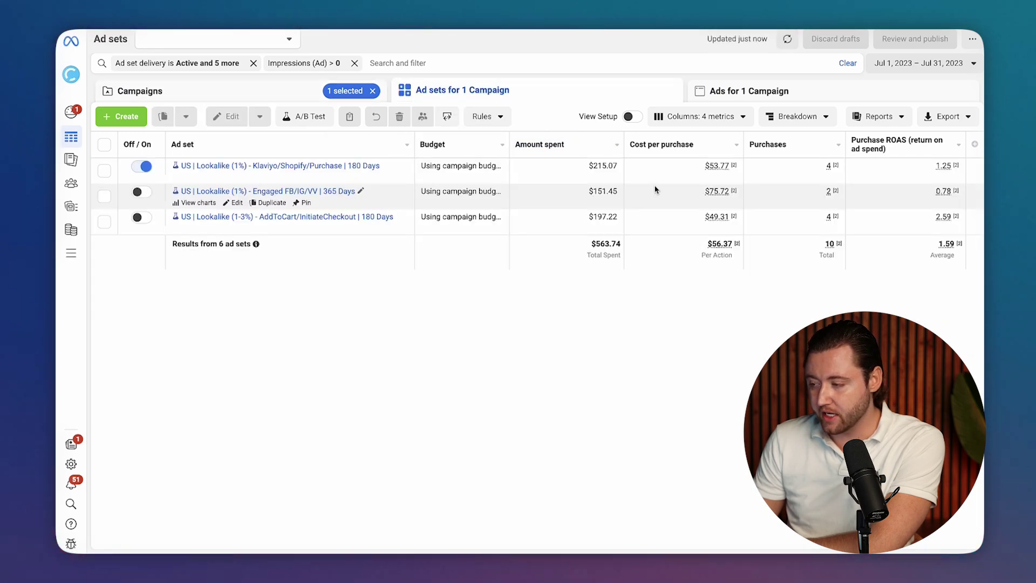
pyautogui.click(669, 170)
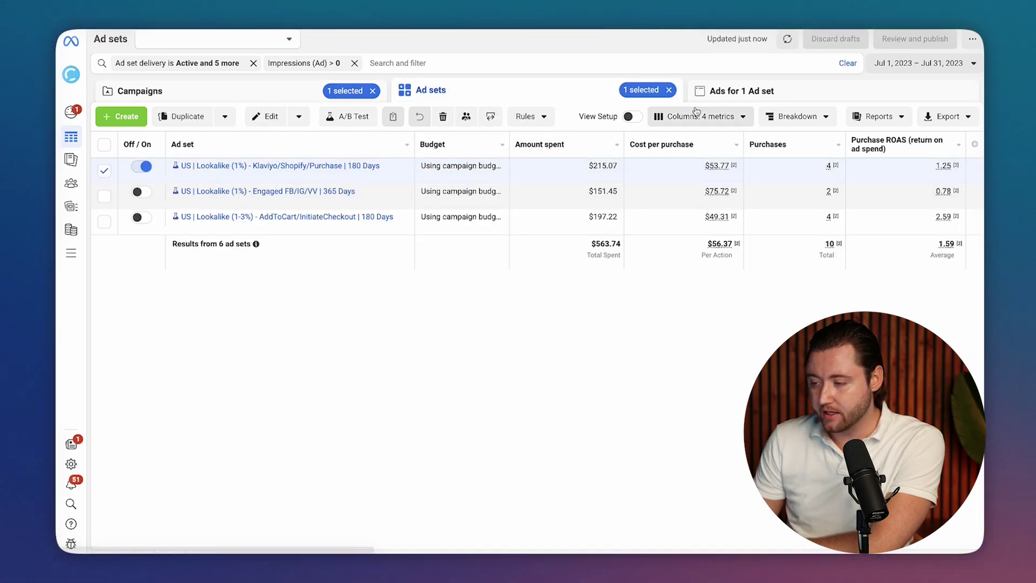
pyautogui.click(744, 90)
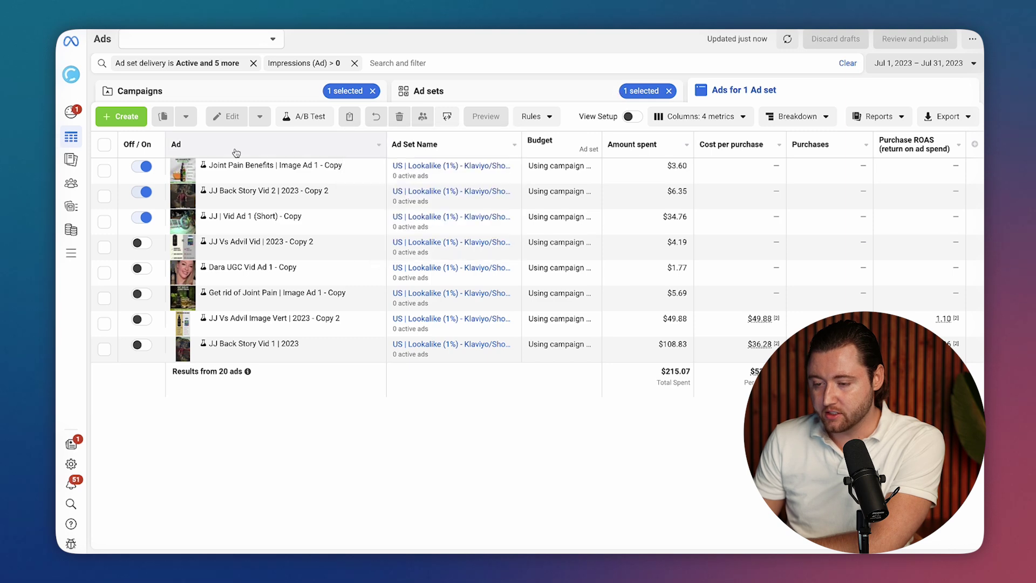
# - Preview the Joint Pain Benefits and Get rid of Joint Pain image ads, then select JJ Vs Advil Image Vert
pyautogui.click(104, 170)
pyautogui.click(525, 120)
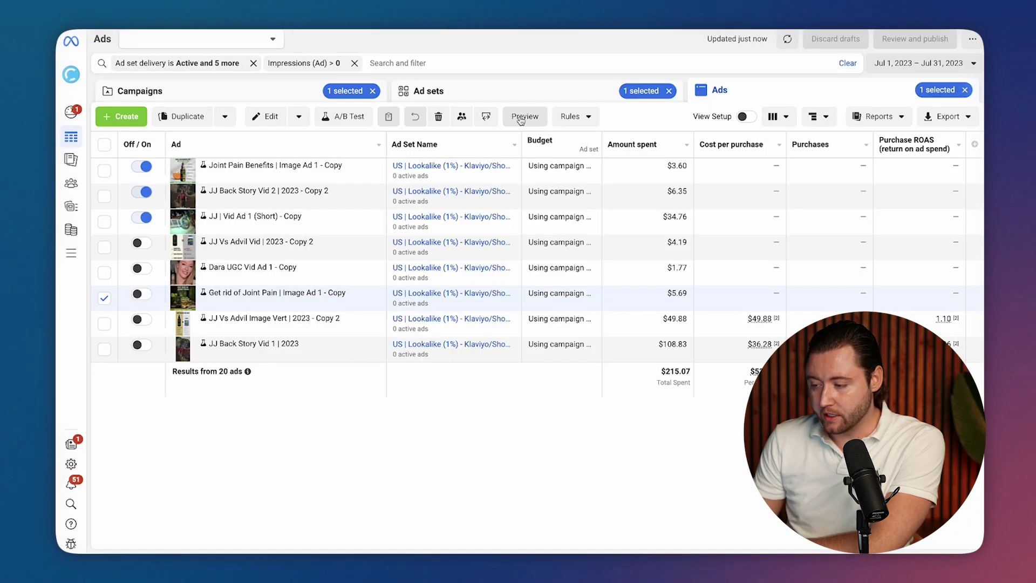
pyautogui.click(523, 119)
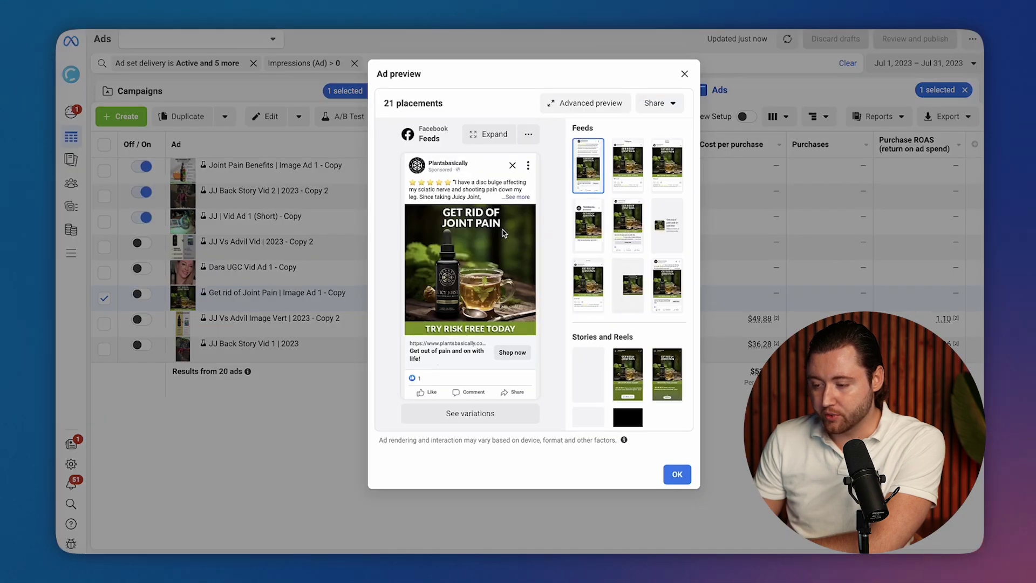
pyautogui.click(681, 75)
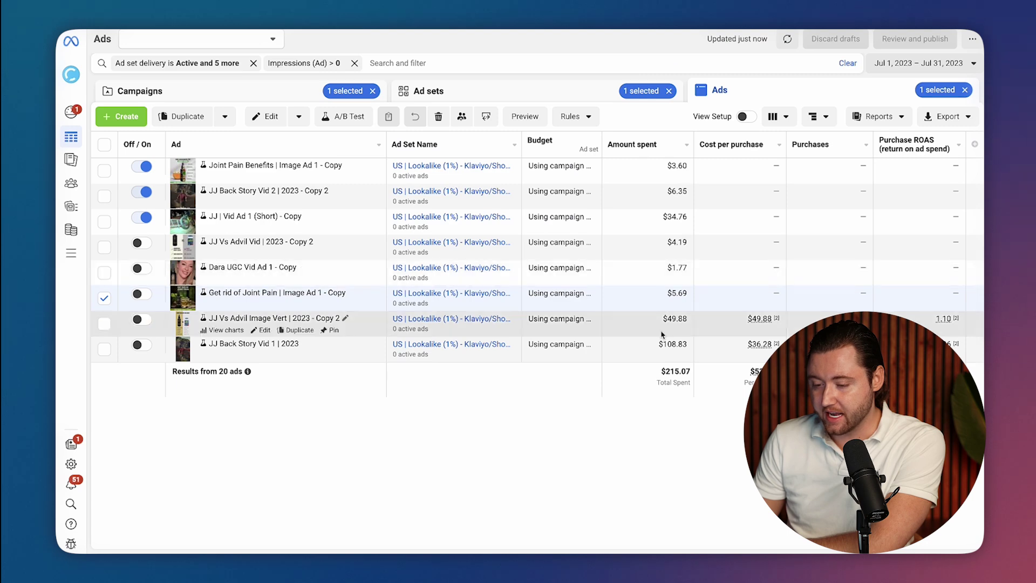
pyautogui.click(334, 323)
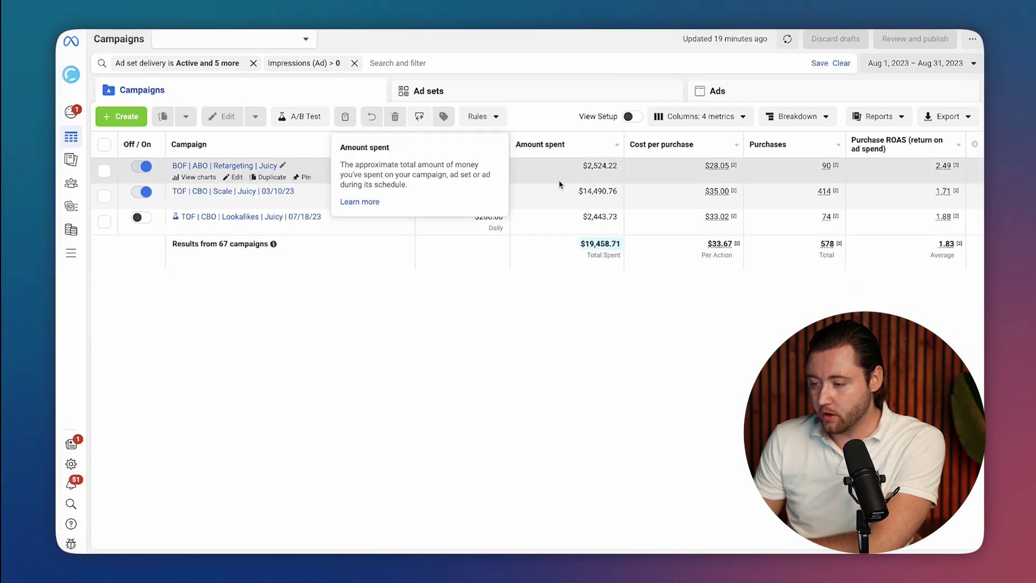
# - Highlight August's total spend, then view the Lookalikes campaign's first lookalike ad set's ads
pyautogui.doubleClick(584, 241)
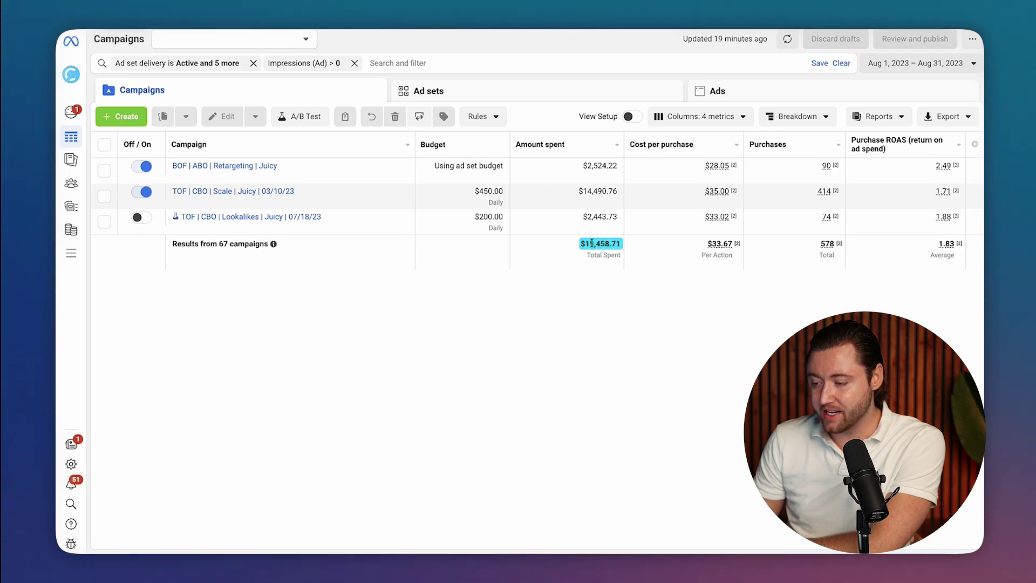
pyautogui.click(592, 242)
pyautogui.click(696, 221)
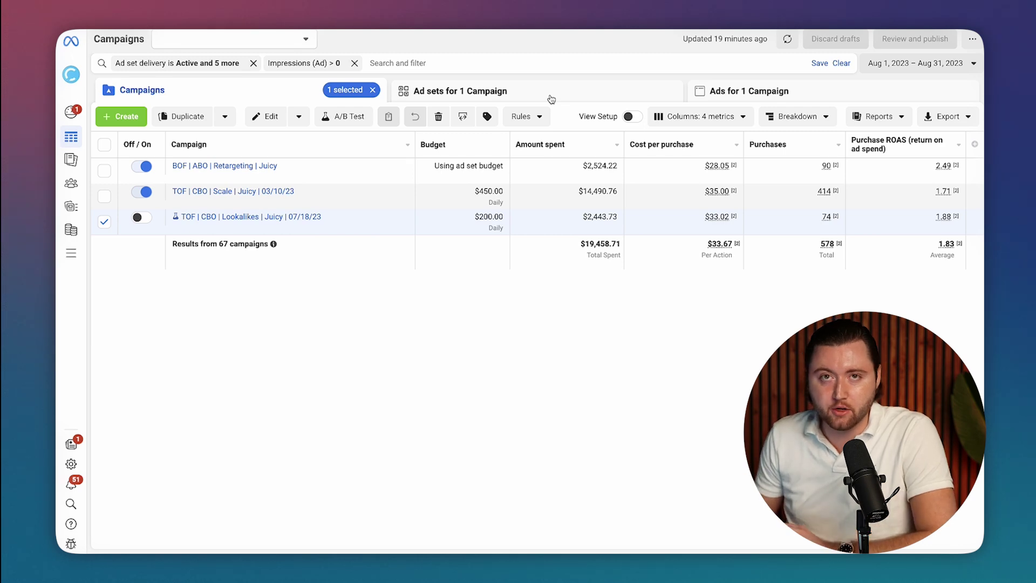
pyautogui.click(550, 97)
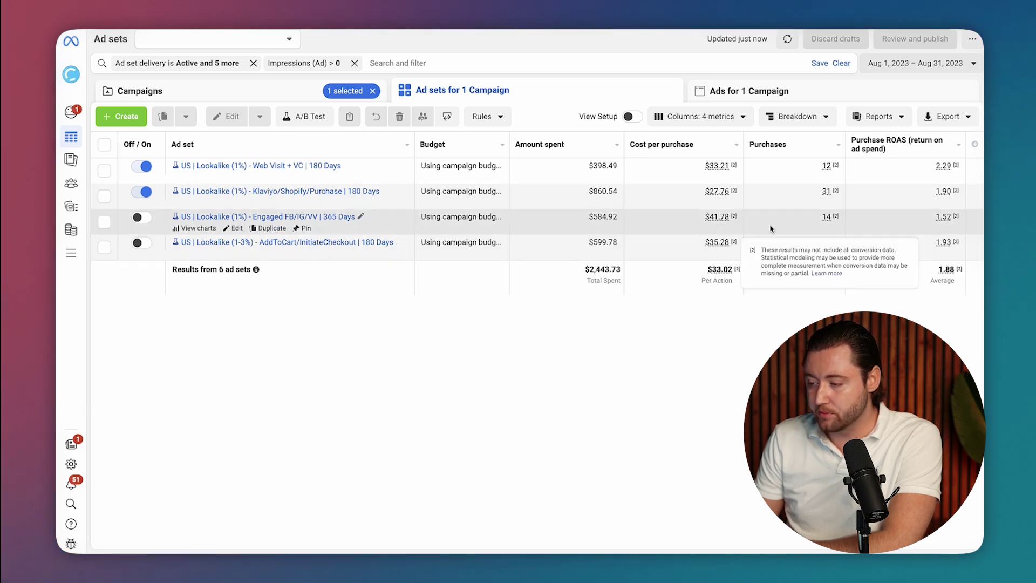
pyautogui.click(696, 172)
pyautogui.click(745, 91)
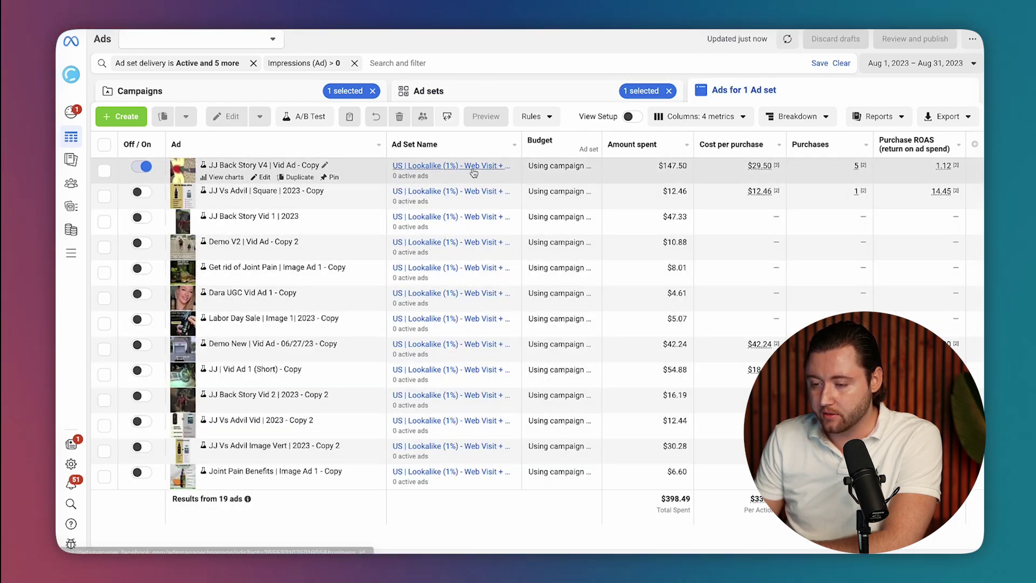
# - Review the Scale campaign's August ad sets and Motocross ads, then select the Dad Stack ad set
pyautogui.click(329, 92)
pyautogui.click(429, 90)
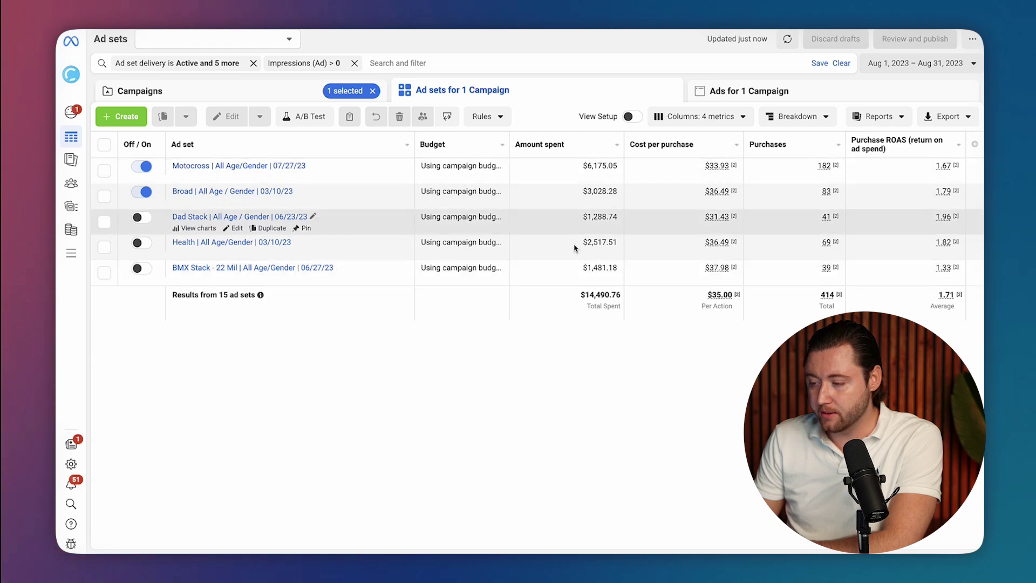
pyautogui.click(621, 181)
pyautogui.click(734, 91)
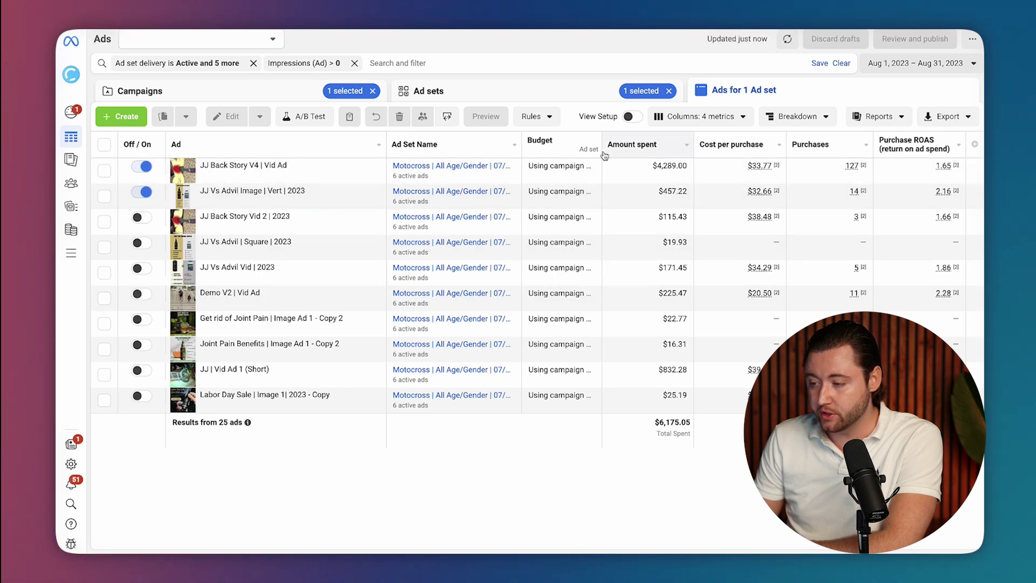
pyautogui.click(577, 89)
pyautogui.click(624, 219)
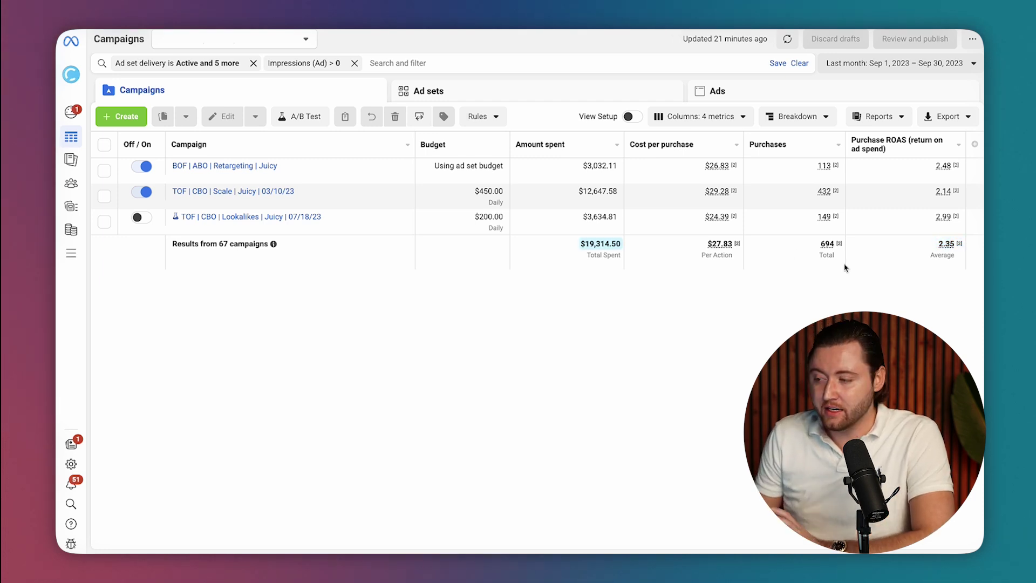
# - Open the TOF Scale campaign's September ad sets and view the Health ad set's ads
pyautogui.click(612, 207)
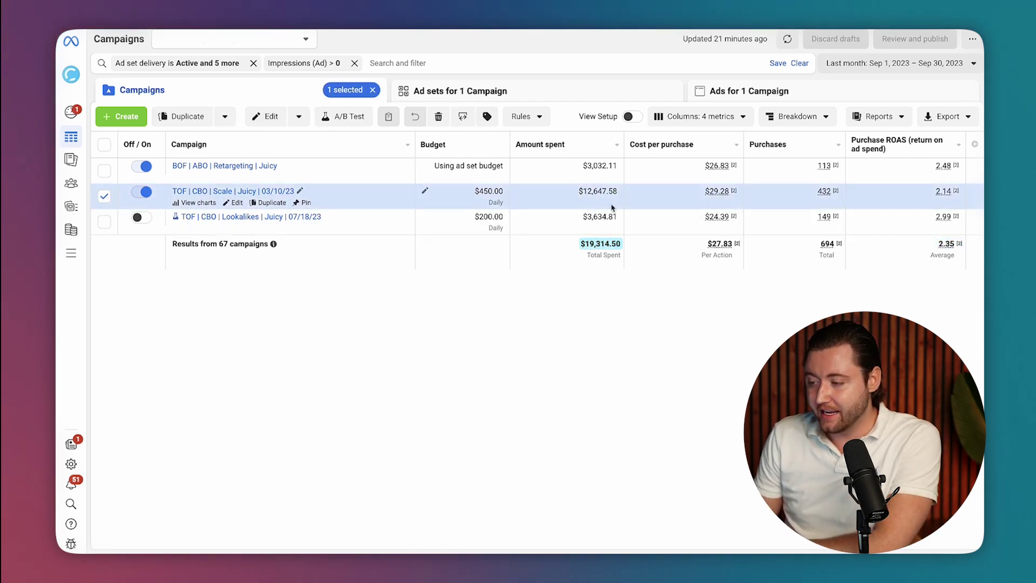
pyautogui.click(547, 95)
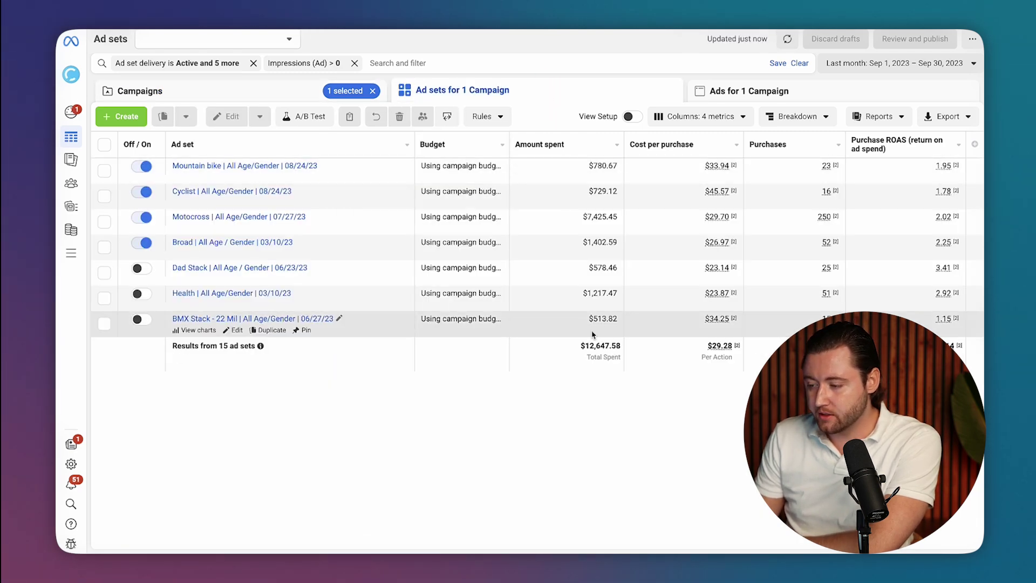
pyautogui.moveTo(722, 274)
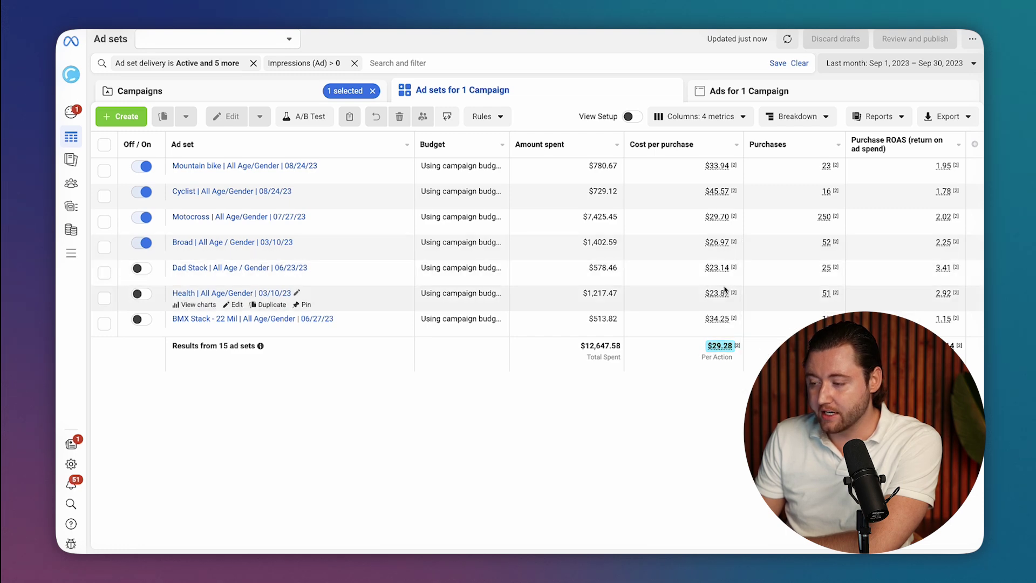
pyautogui.click(696, 297)
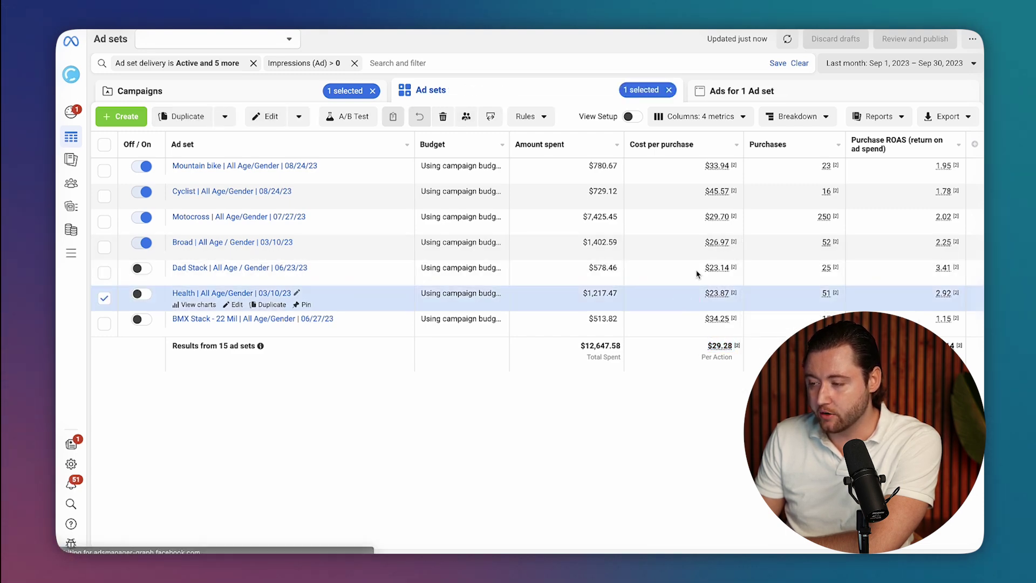
pyautogui.click(717, 91)
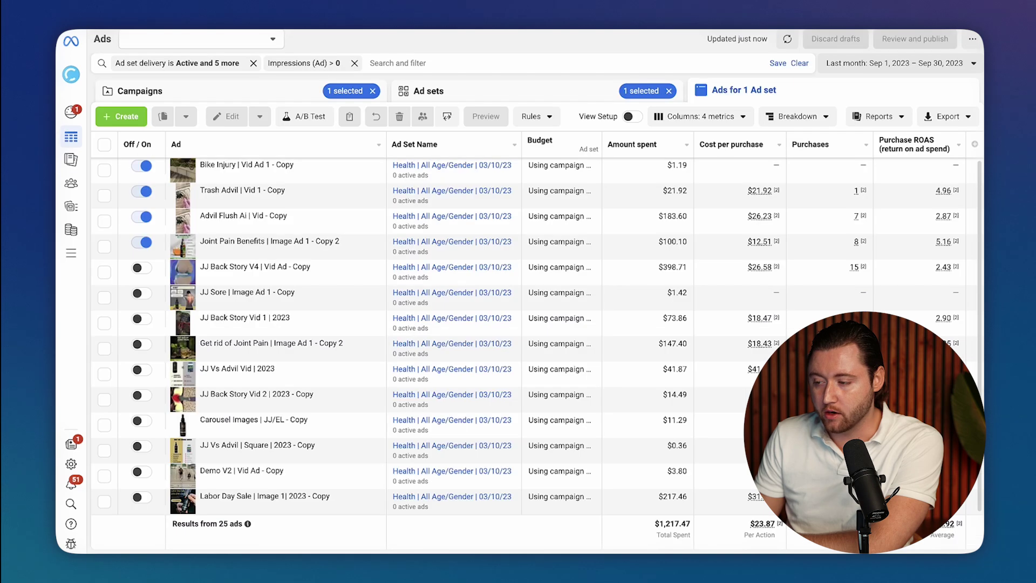
# - View the Motocross ad set's September ads, then return to the campaign list
pyautogui.click(507, 100)
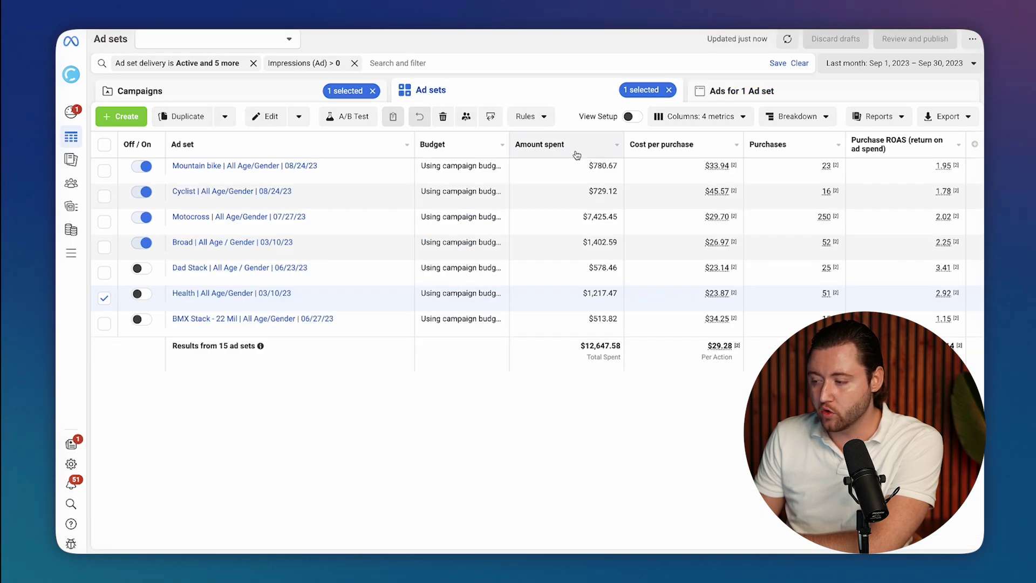
pyautogui.click(592, 214)
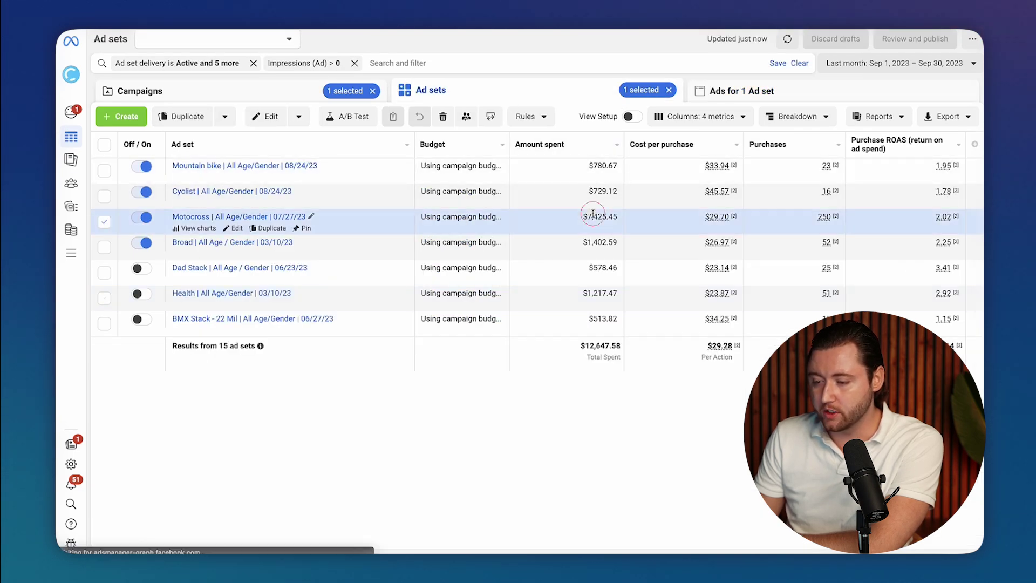
pyautogui.click(704, 97)
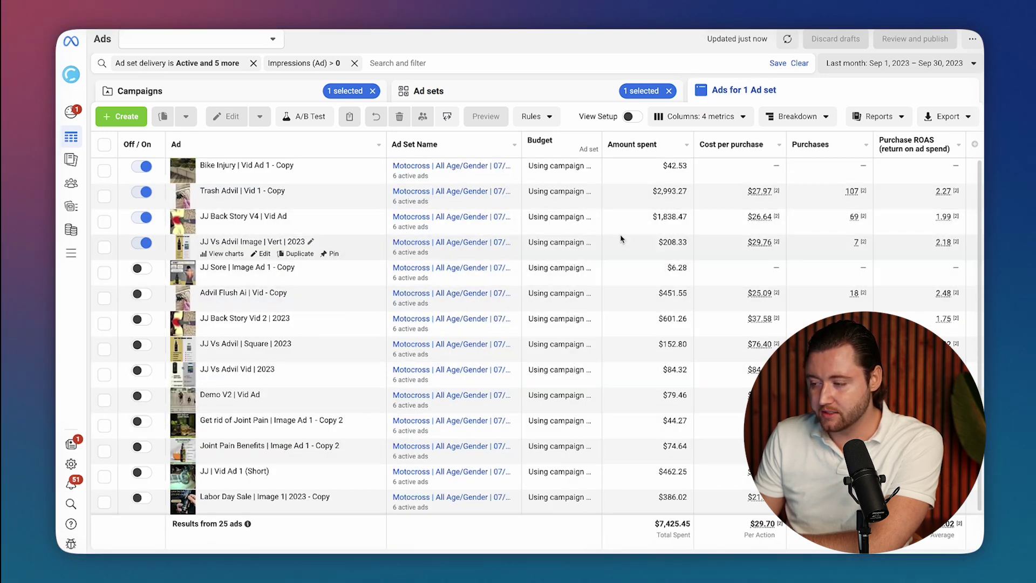
pyautogui.click(356, 95)
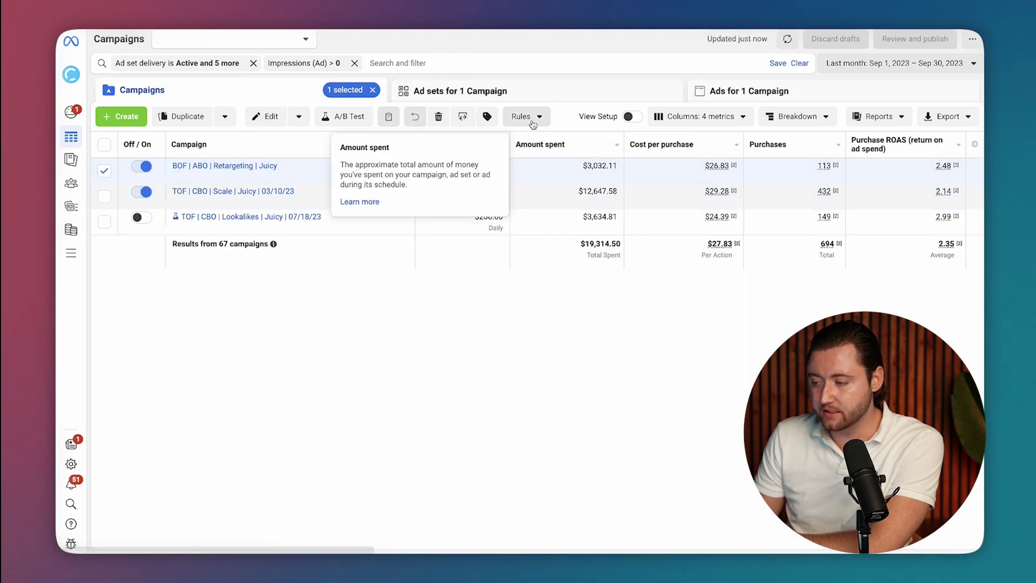
# - Open the Retargeting campaign's ad sets and view the Engaged FB & IG | 365 Days ads
pyautogui.click(528, 93)
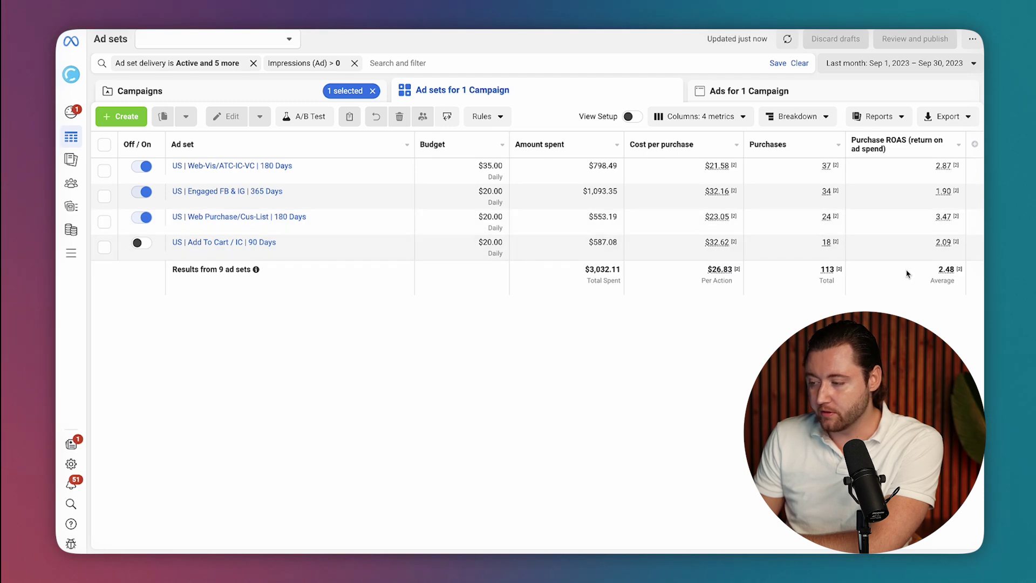
pyautogui.click(791, 222)
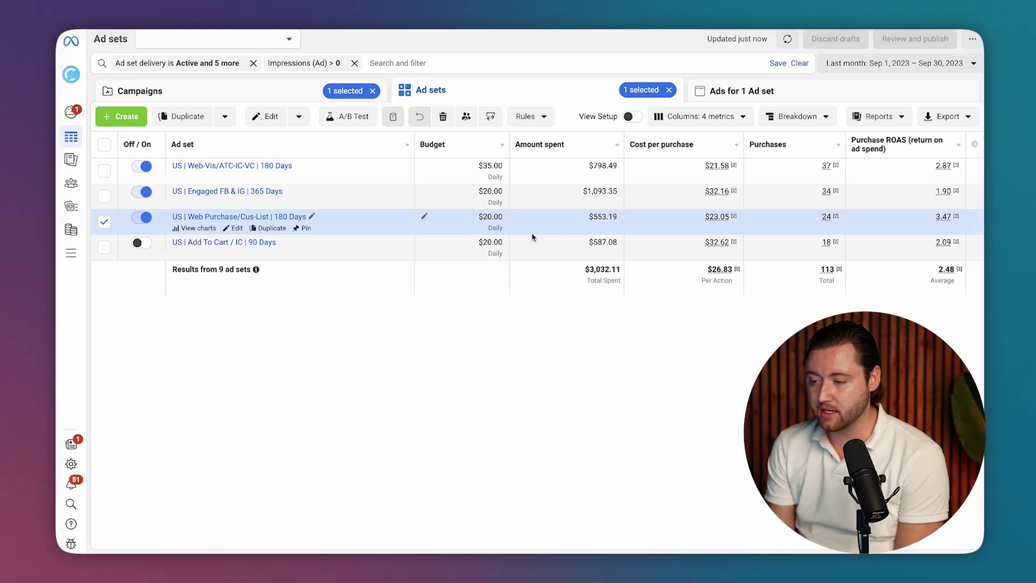
pyautogui.click(594, 196)
pyautogui.click(701, 91)
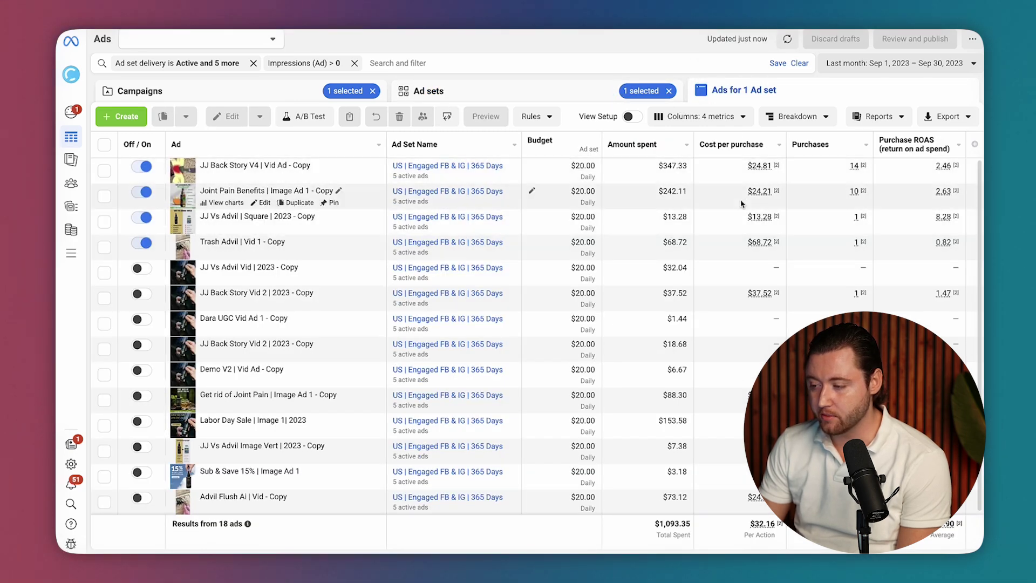
pyautogui.click(424, 91)
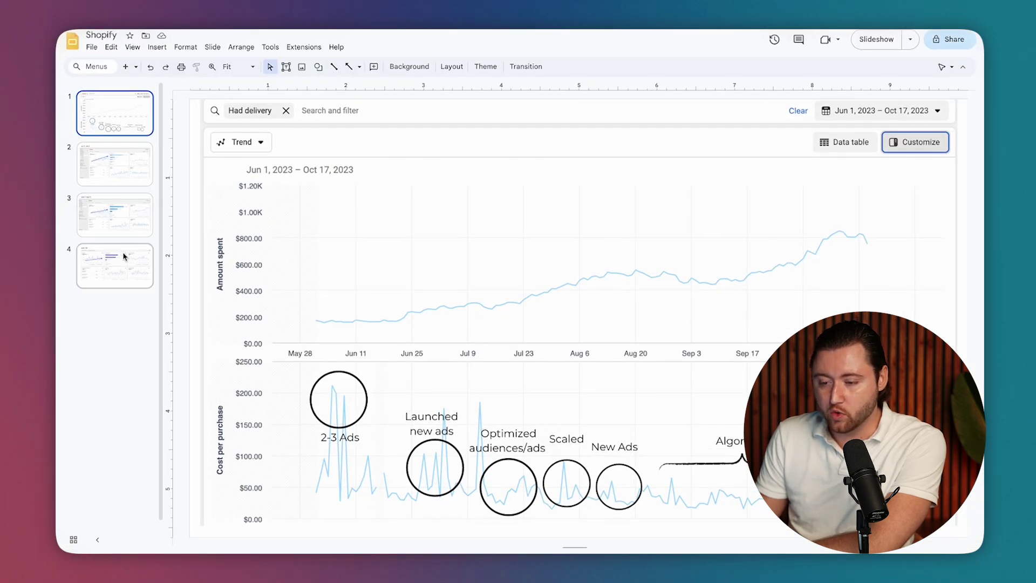
# - View the June 1-25 sales dashboard slide, then the June 1- Aug 14 analytics slide
pyautogui.click(124, 256)
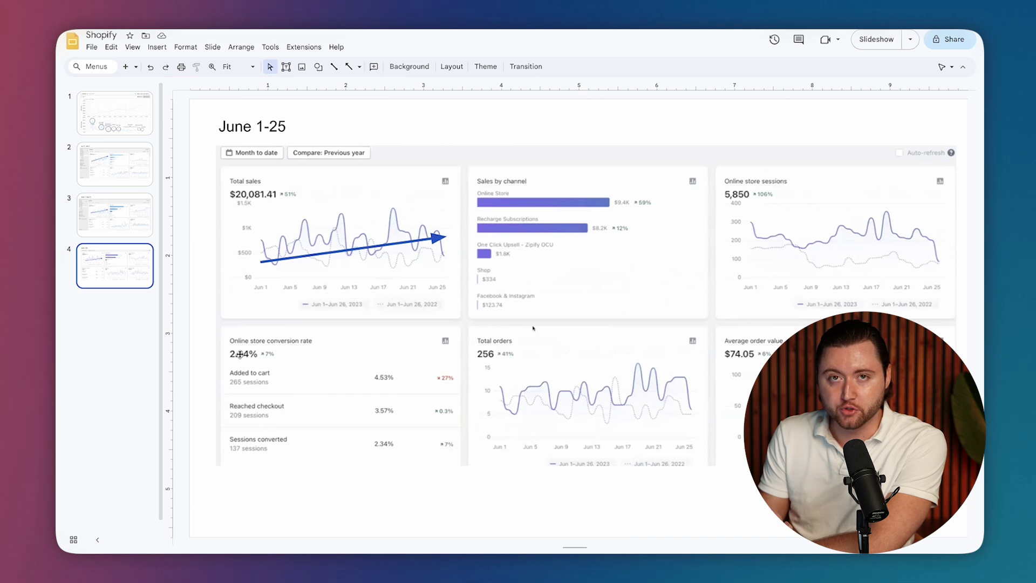
pyautogui.click(130, 231)
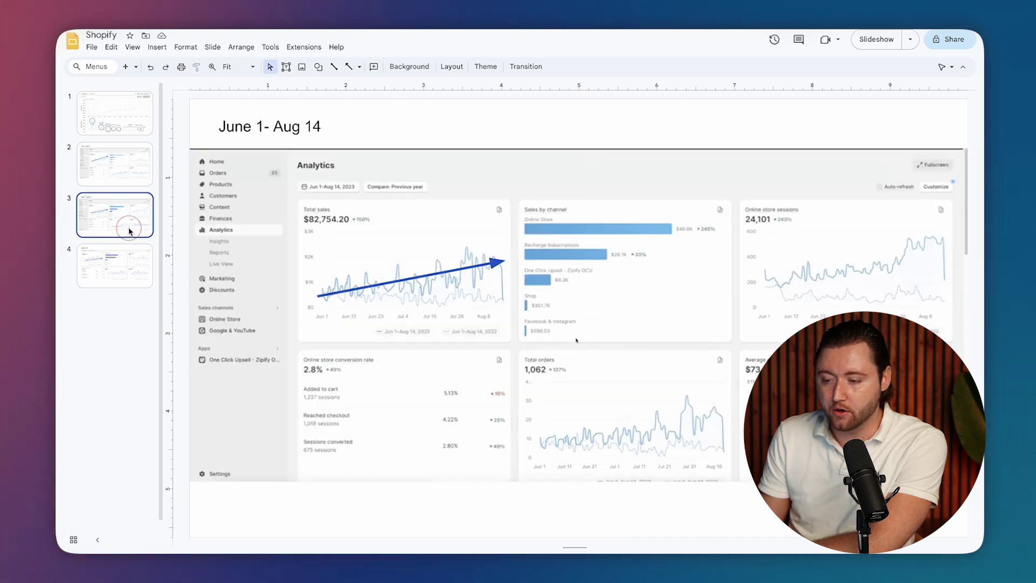